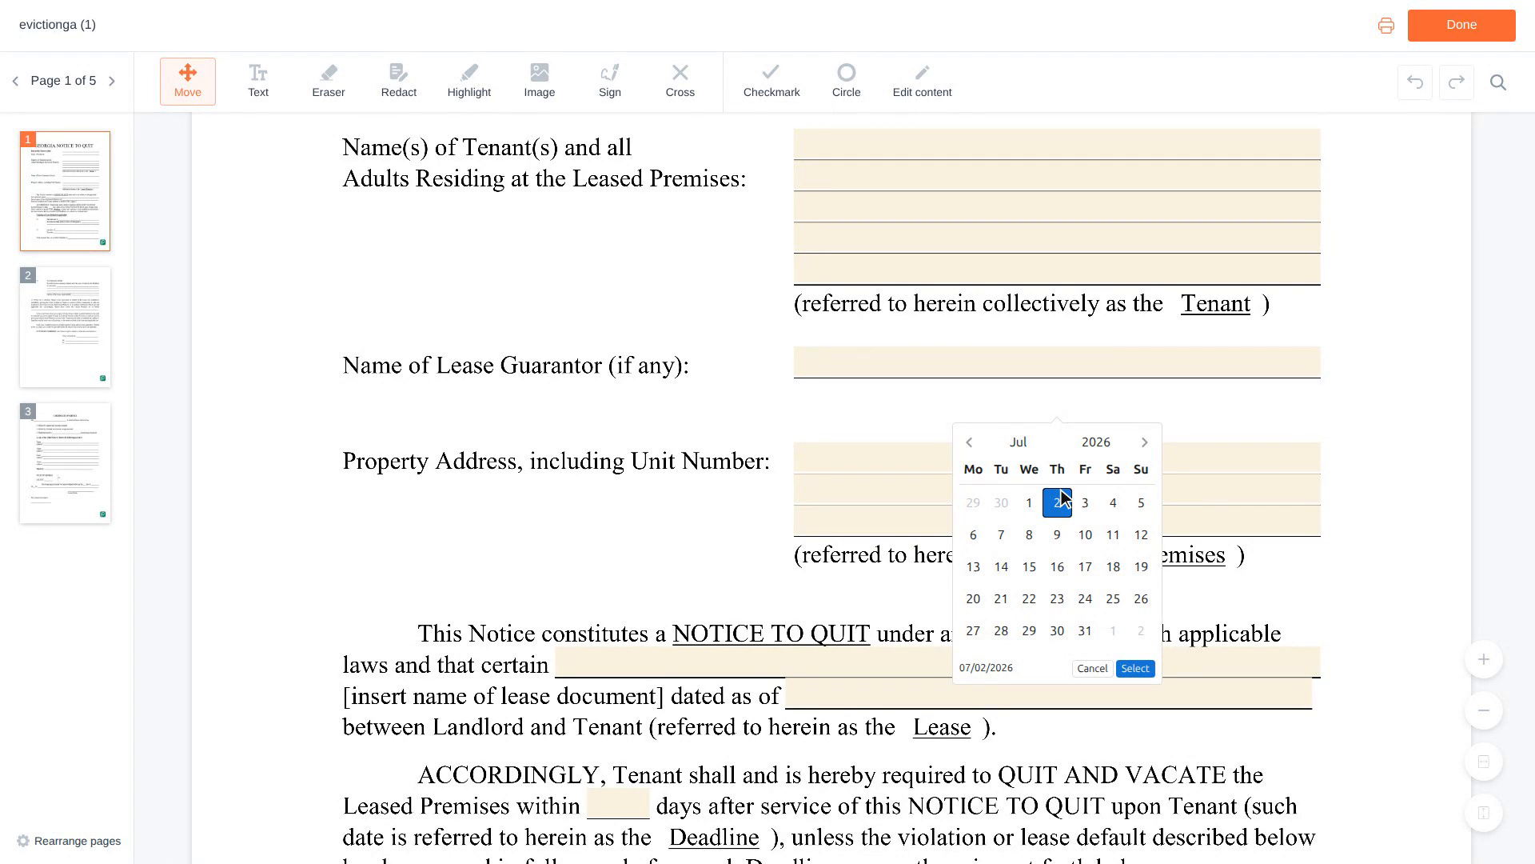
# Scroll down through page 1 of the eviction notice form.
pyautogui.scroll(-2, 1063, 497)
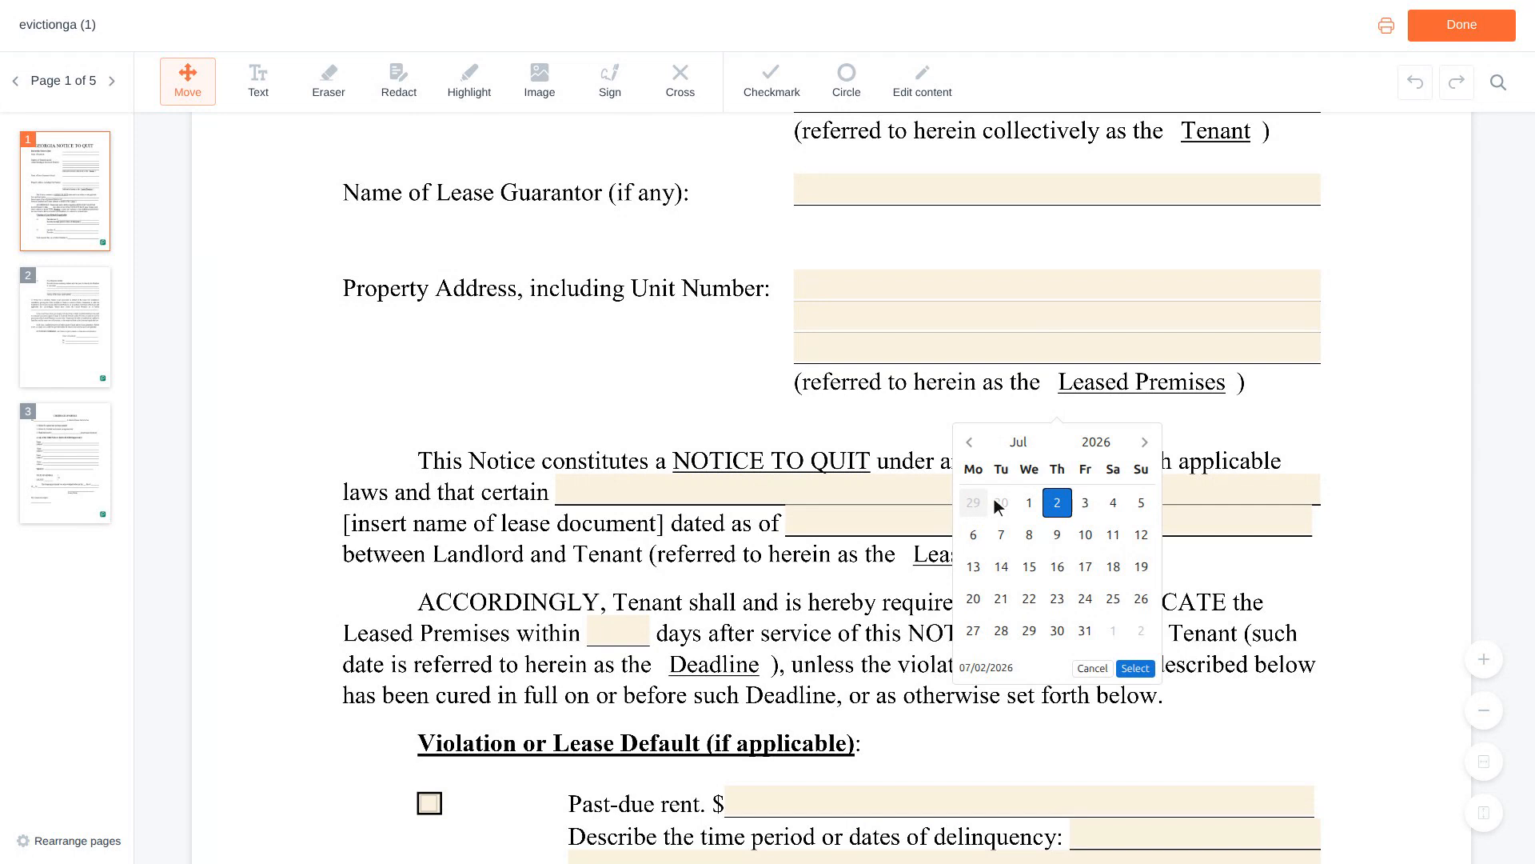
# Enter 'Residential Lease Agreement' as the lease document, dated as of 06/01/2023.
pyautogui.click(948, 491)
pyautogui.write('Residential Lea')
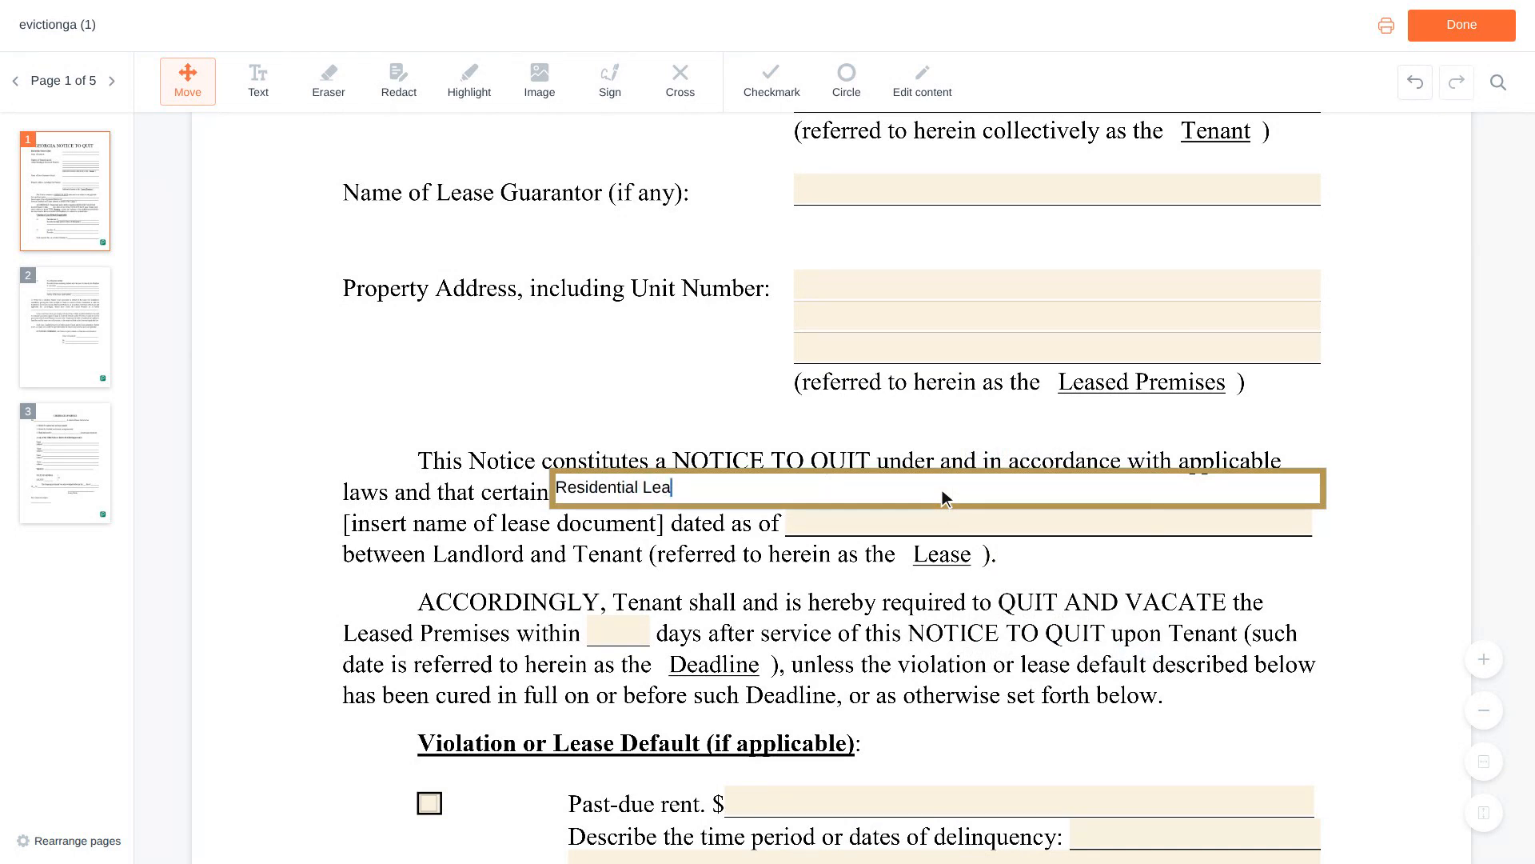
pyautogui.write('se Agreement')
pyautogui.scroll(-1, 944, 497)
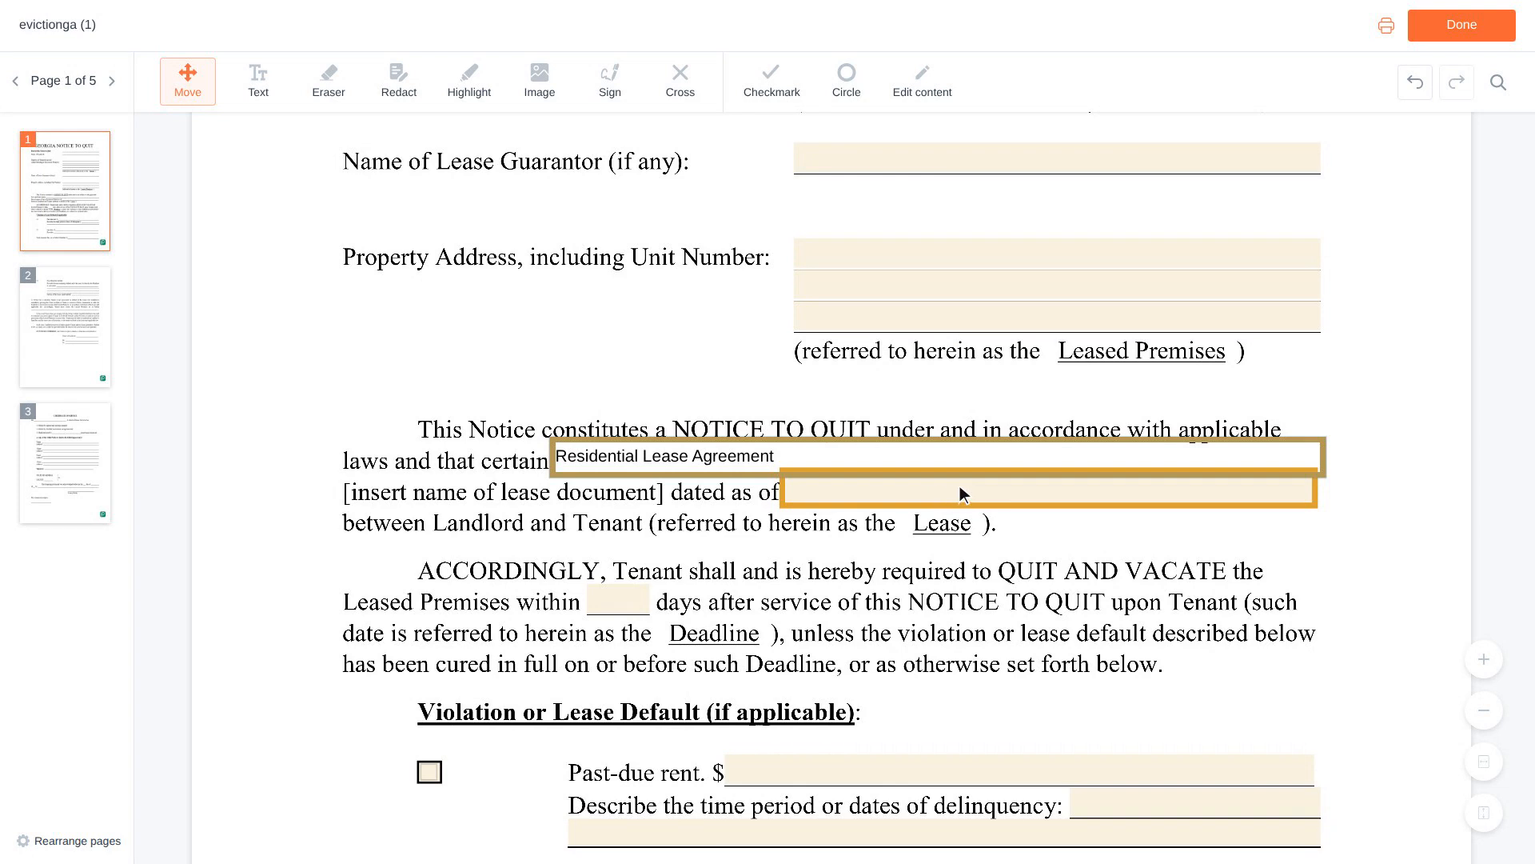
pyautogui.click(1052, 496)
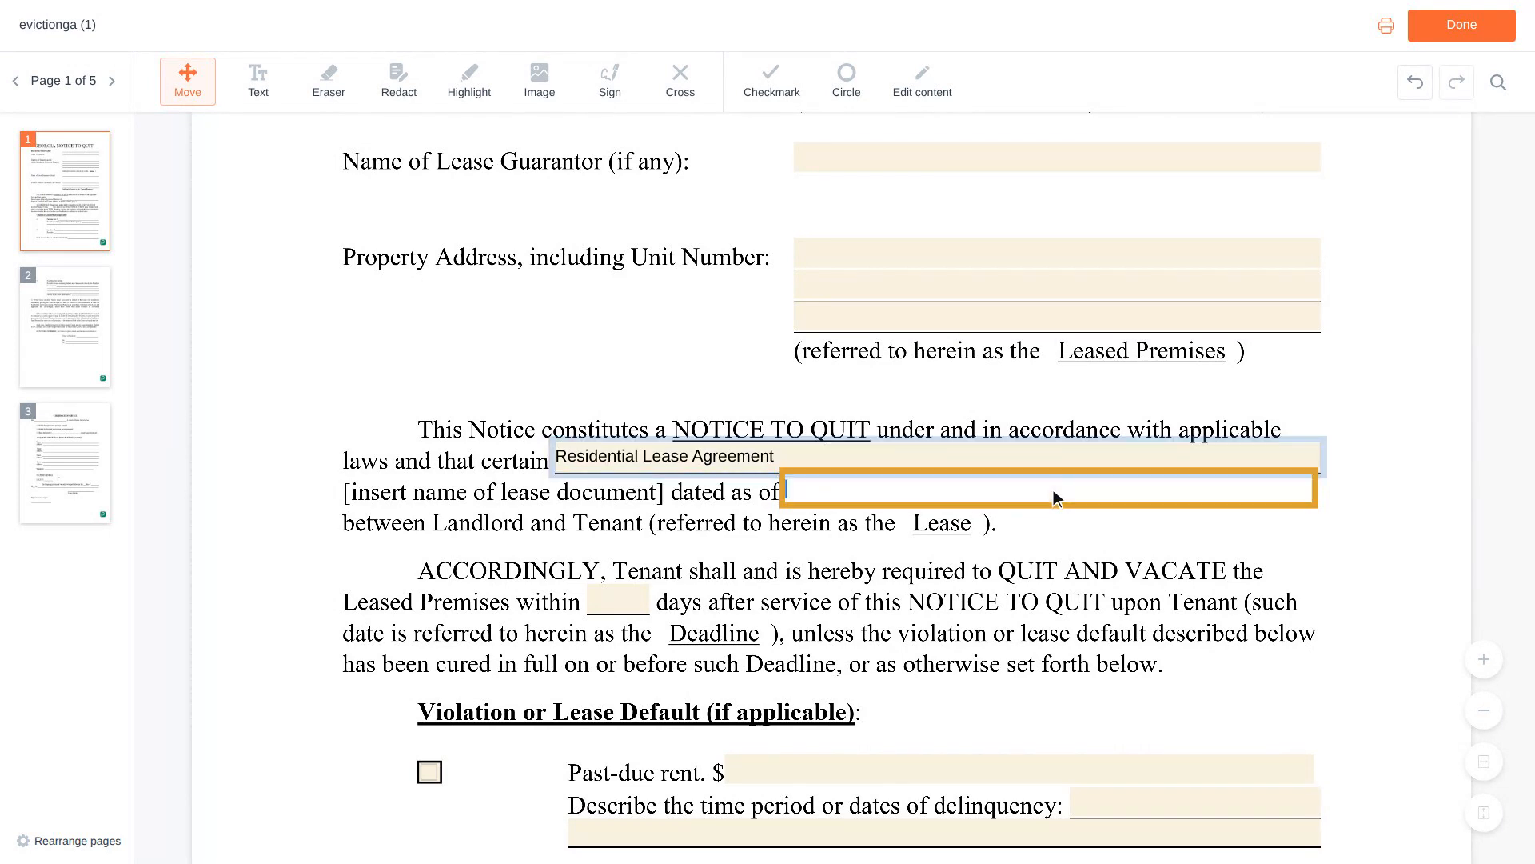
pyautogui.write('06')
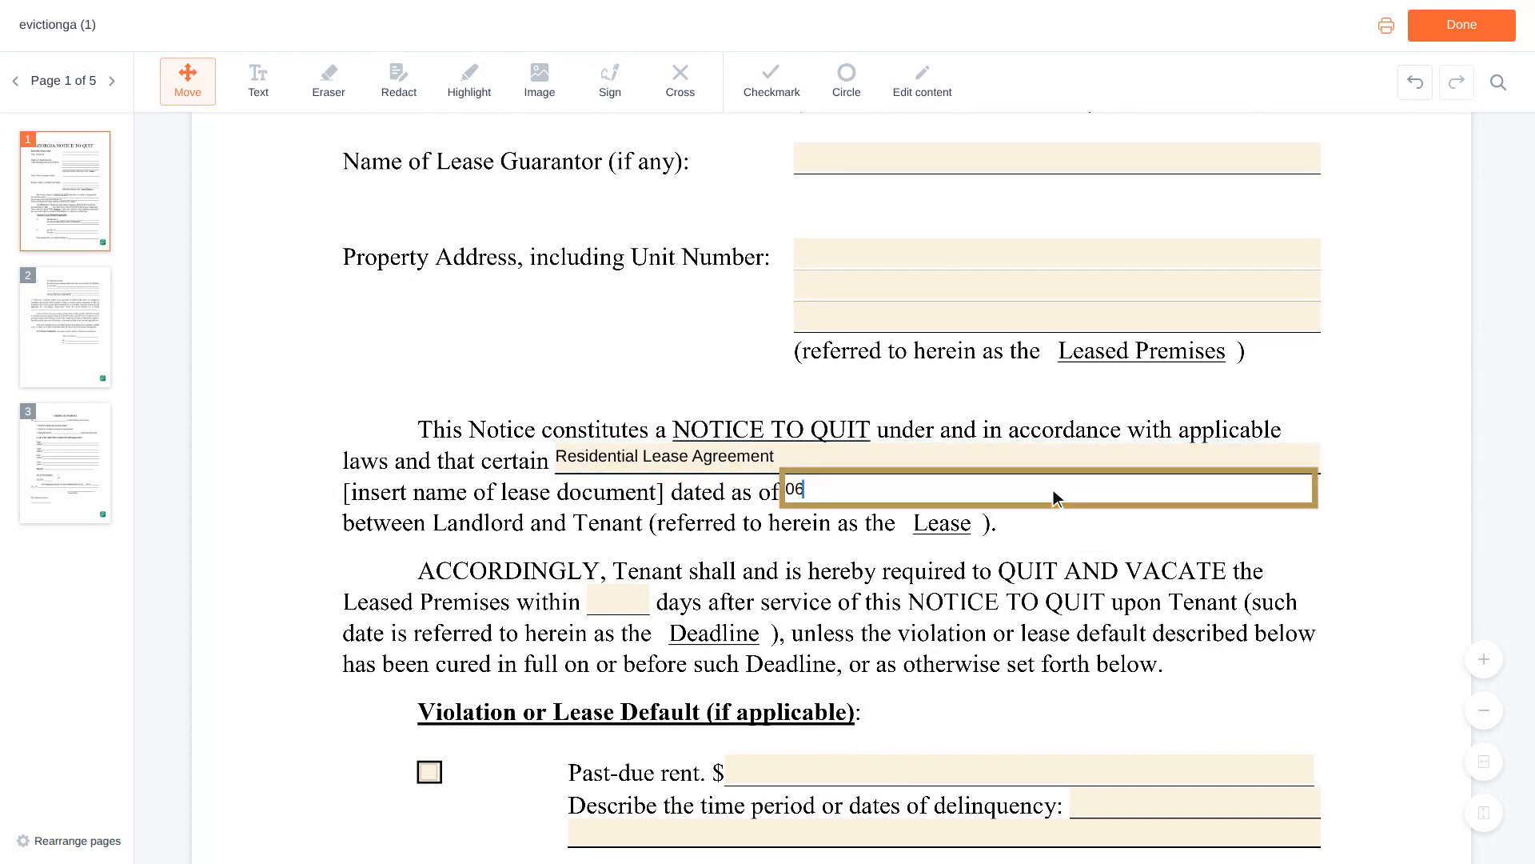
pyautogui.write('/01/2023')
pyautogui.scroll(-3, 1053, 490)
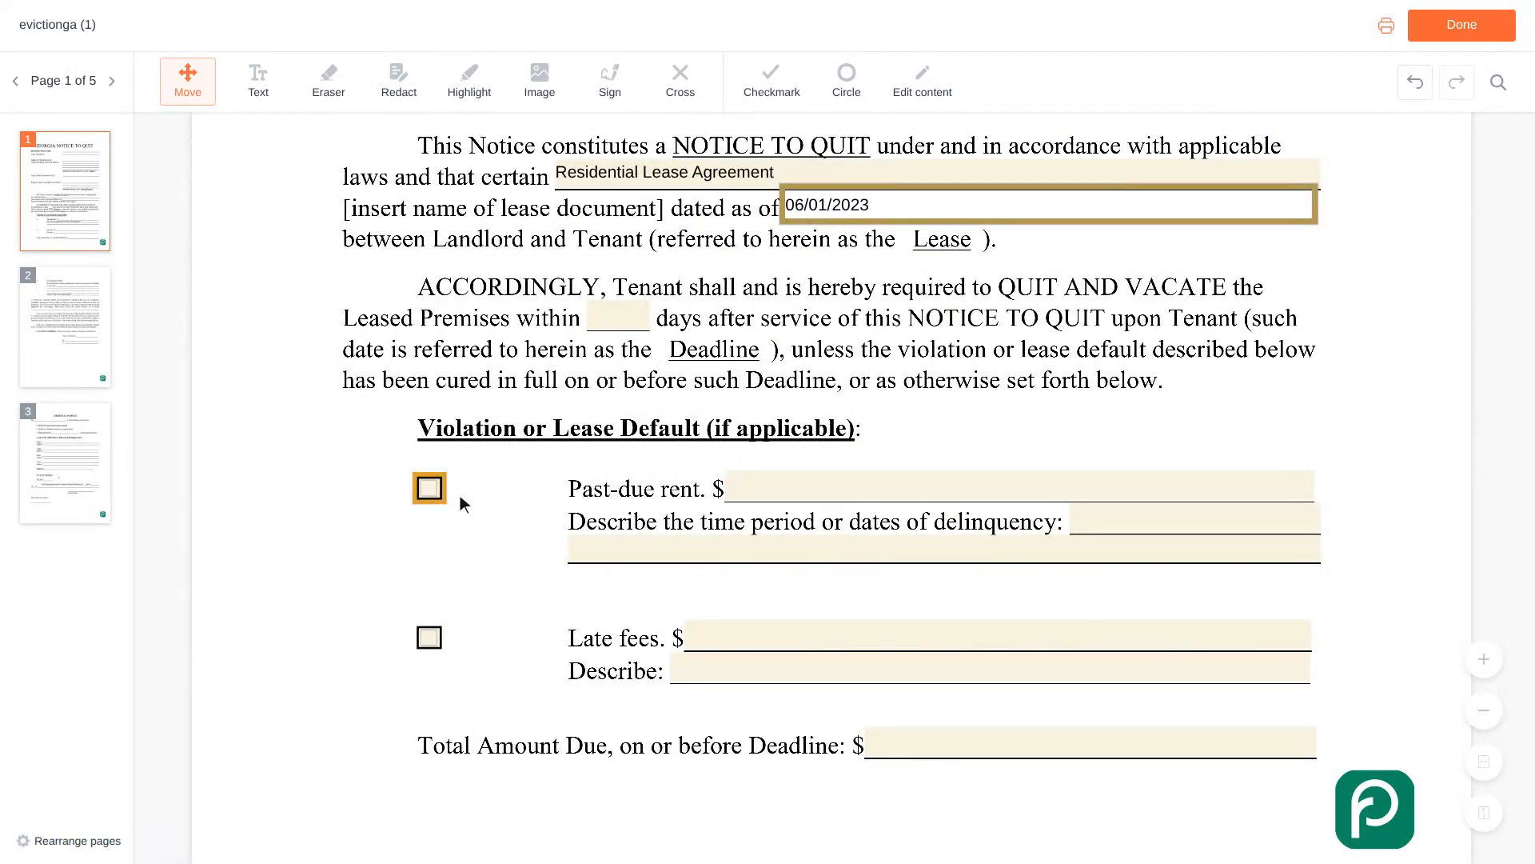
# Check Past-due rent and enter 1,200 as the amount owed.
pyautogui.click(434, 491)
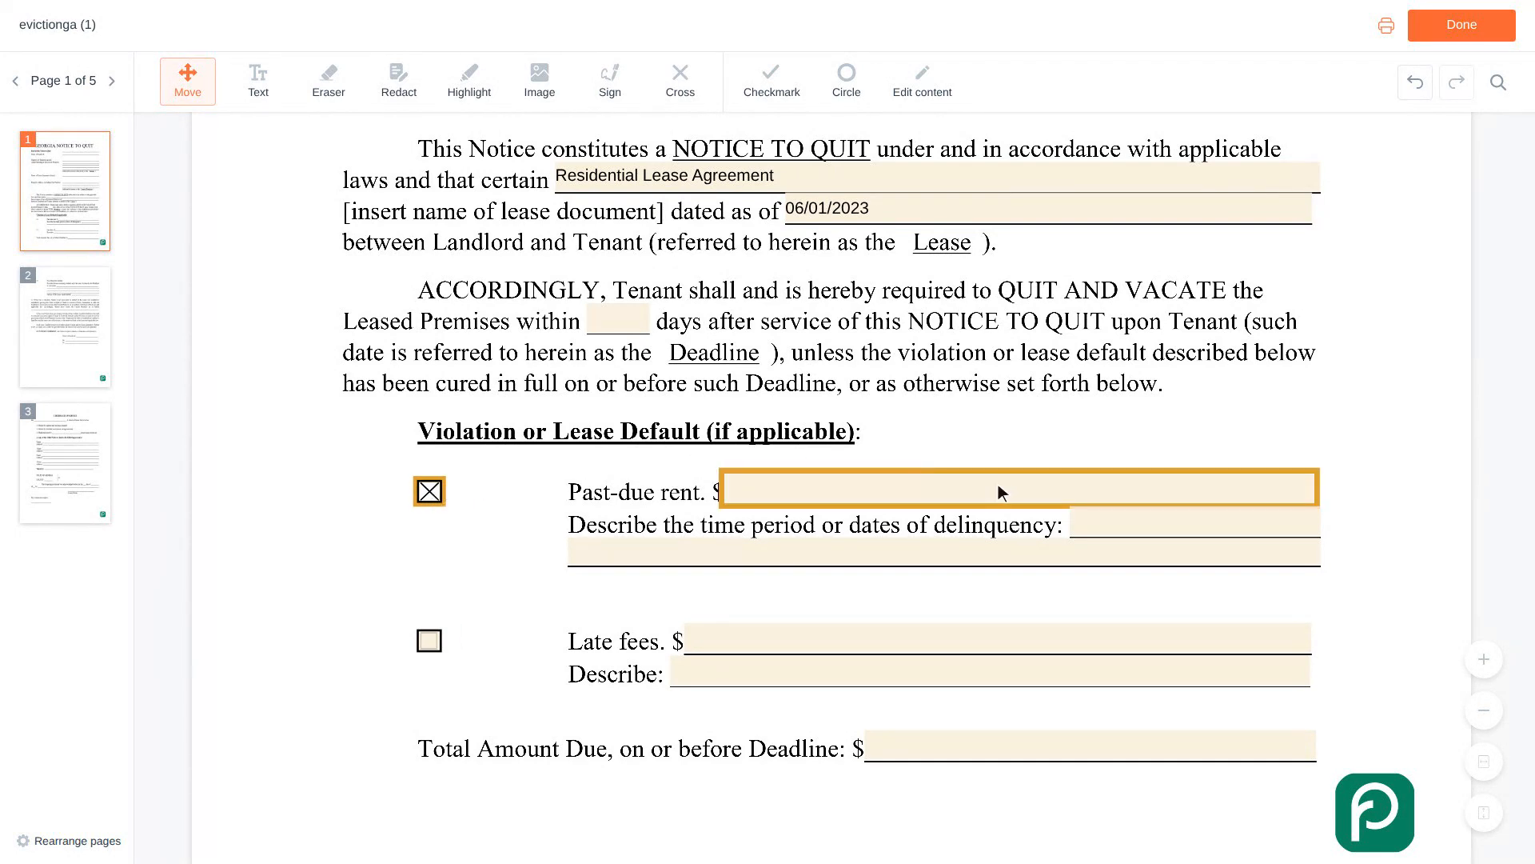
pyautogui.click(1023, 494)
pyautogui.write('1,200')
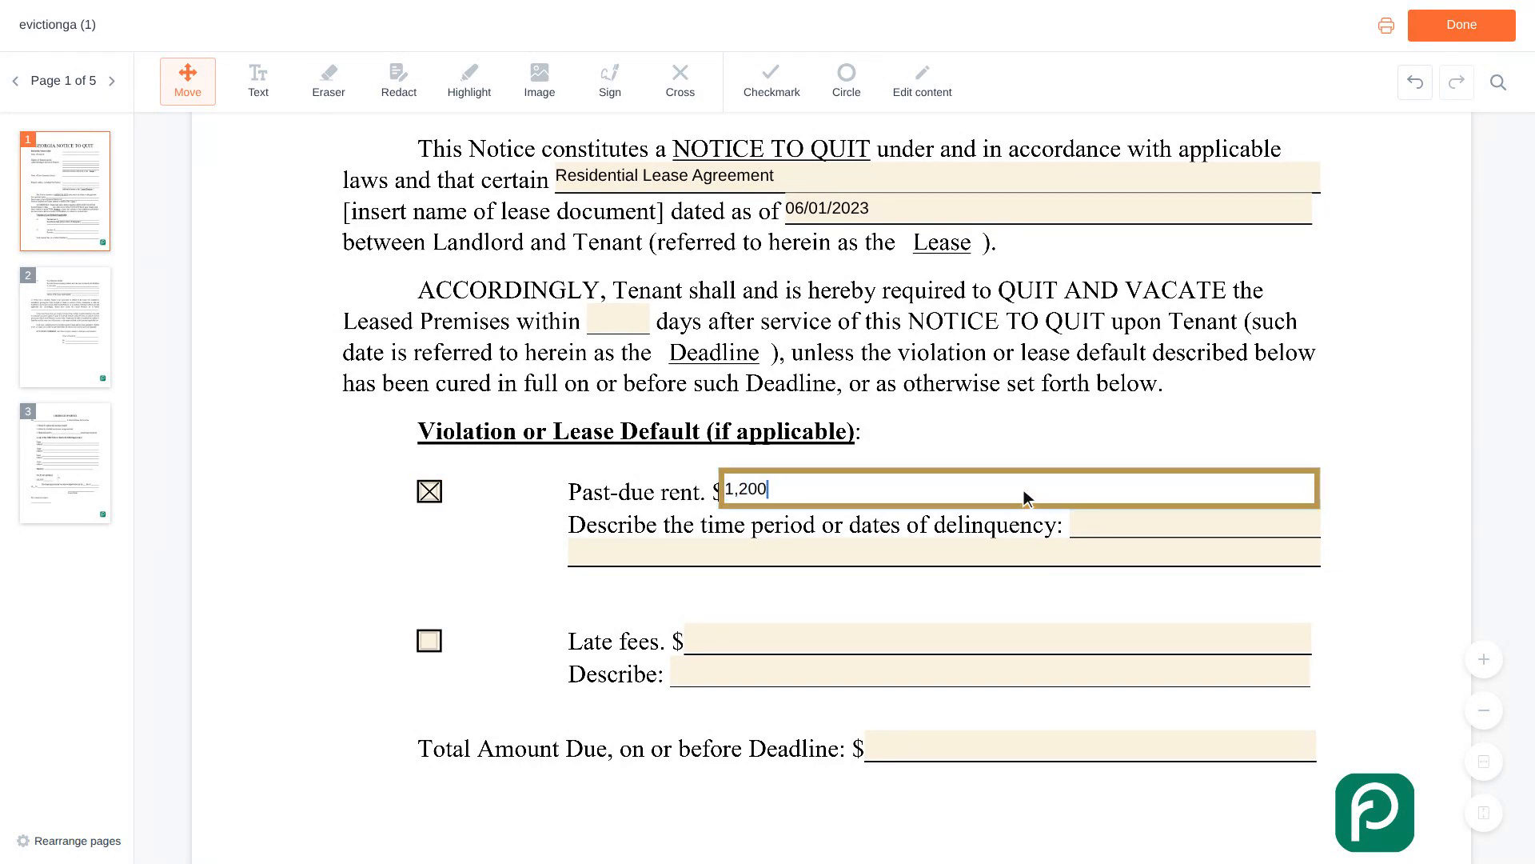
pyautogui.scroll(-1, 1024, 496)
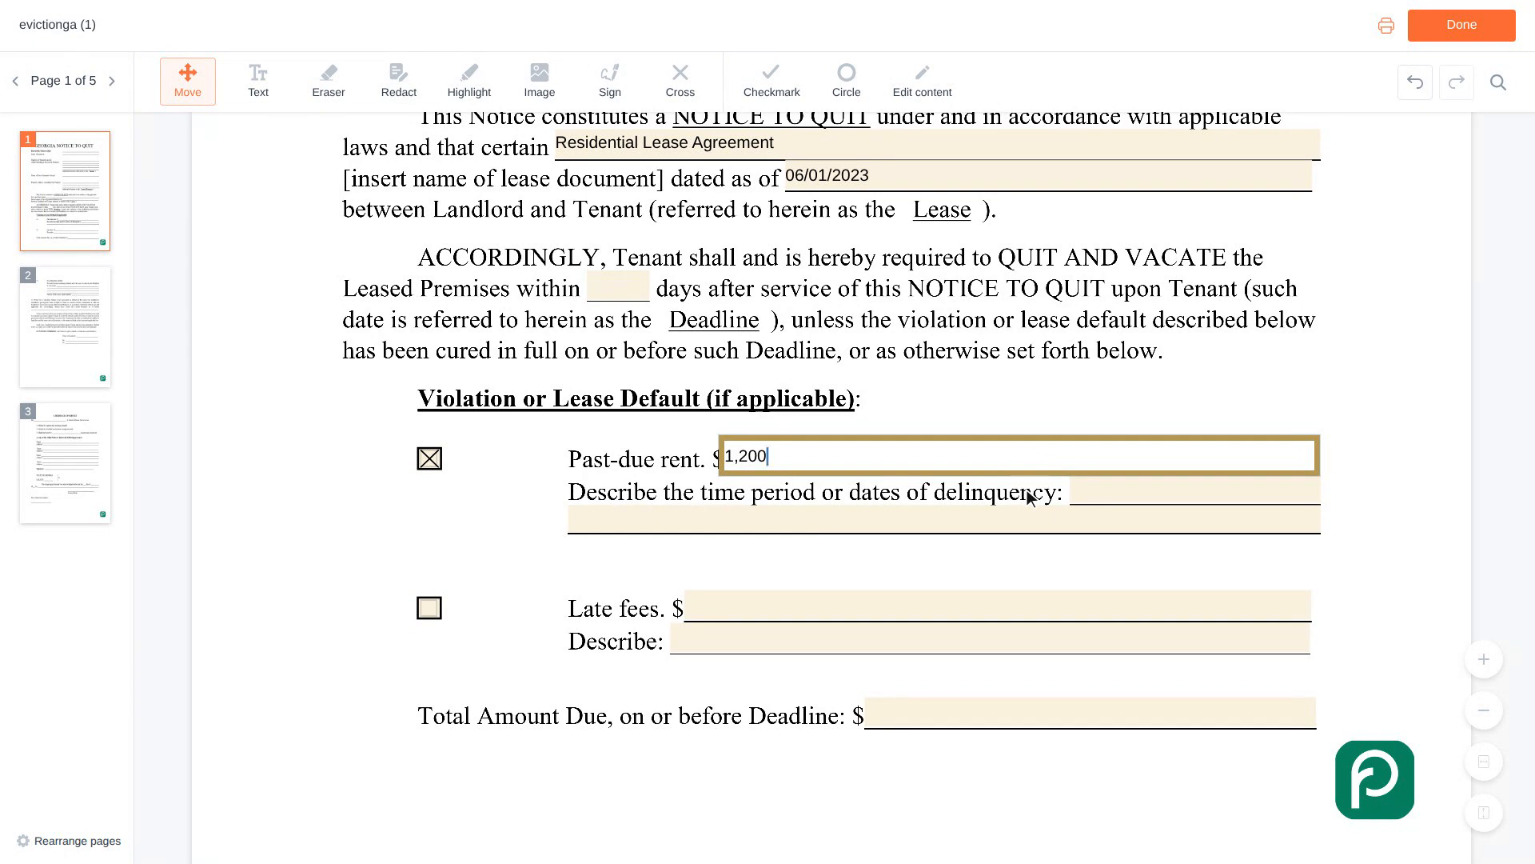
# Describe the delinquency period as 'February 2024 rent, due on the first'.
pyautogui.click(1064, 491)
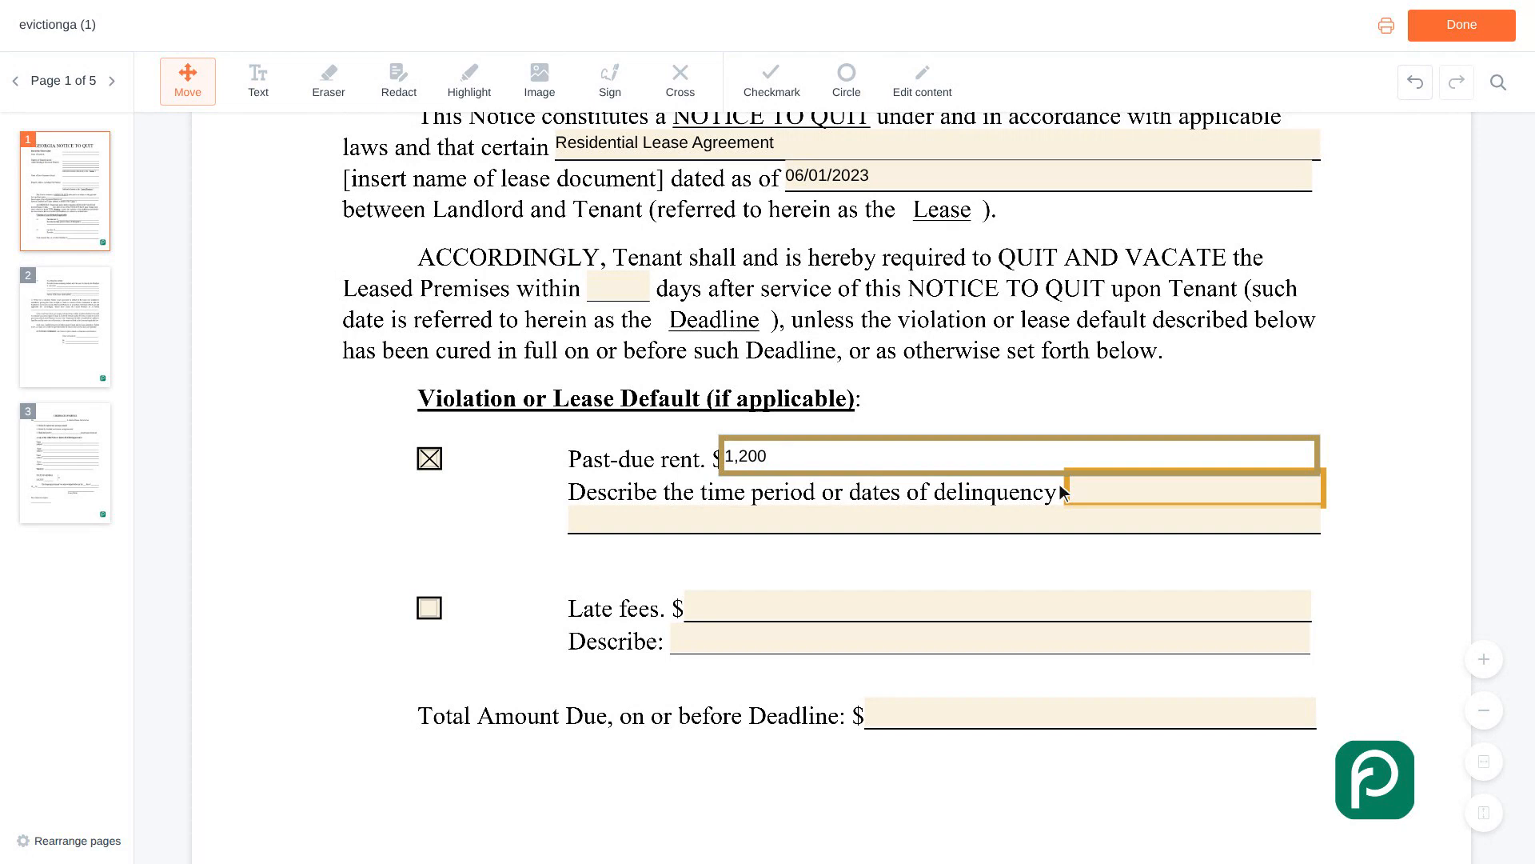
pyautogui.click(1198, 491)
pyautogui.write('Februar')
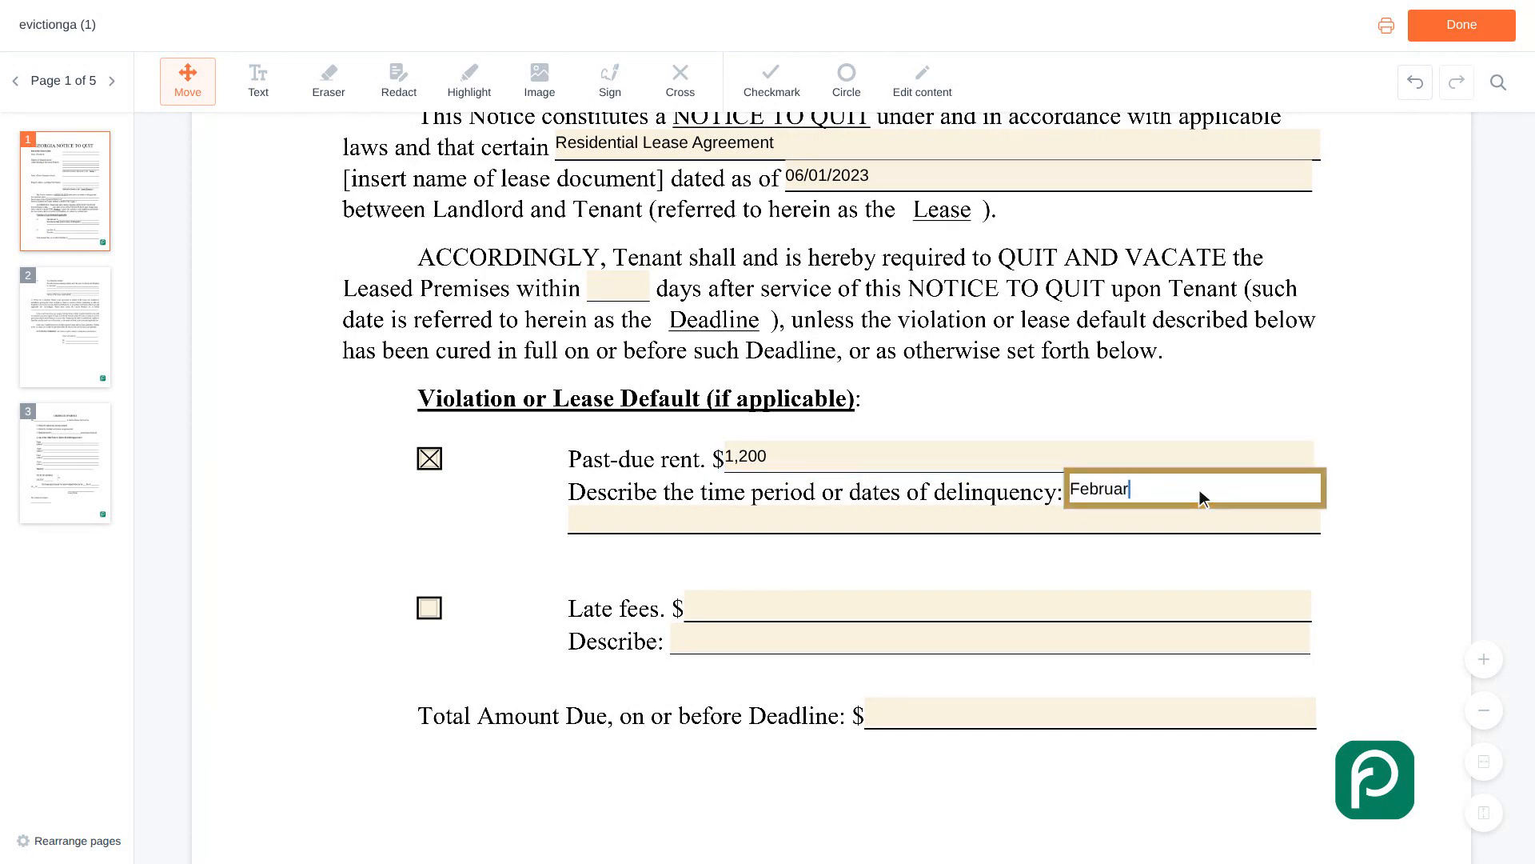
pyautogui.write('y 2024 rent, due on the first')
pyautogui.scroll(-1, 1200, 489)
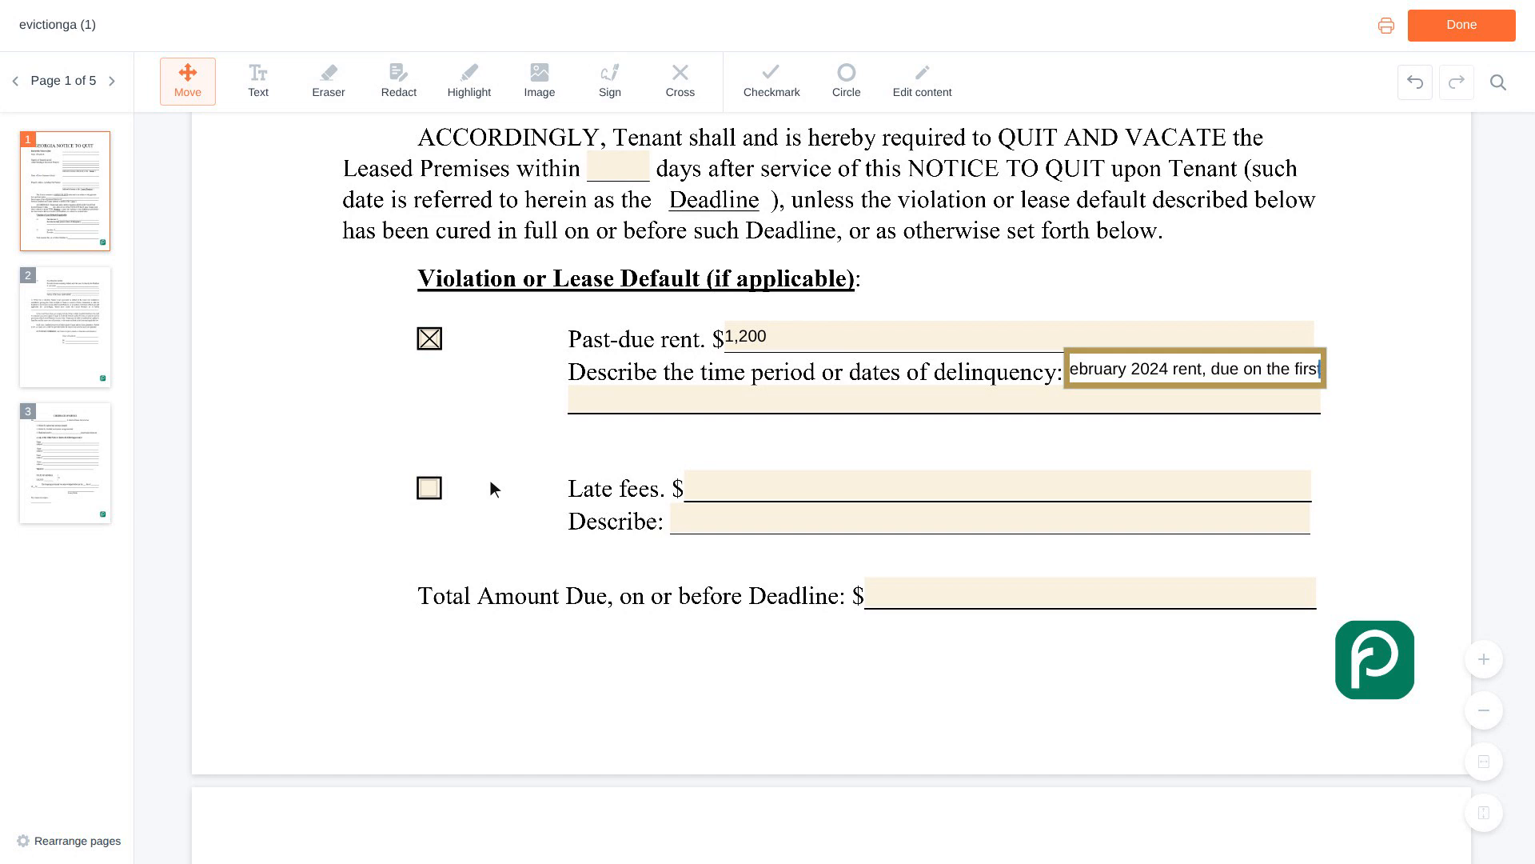
# Check Late fees and enter 50 as the late fee amount.
pyautogui.click(432, 489)
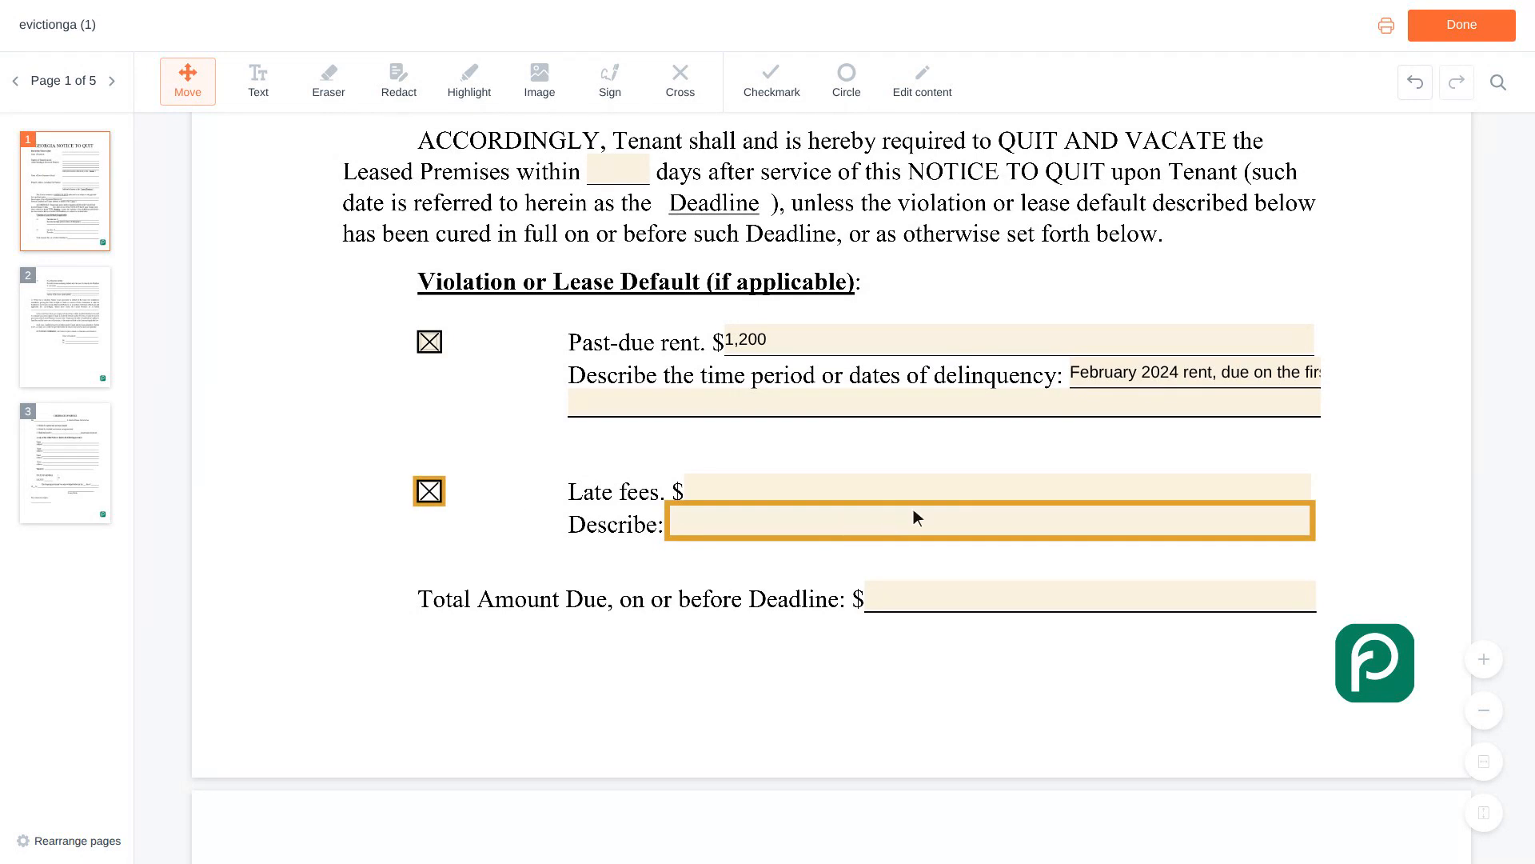
pyautogui.click(1002, 491)
pyautogui.write('50')
pyautogui.scroll(-2, 1002, 491)
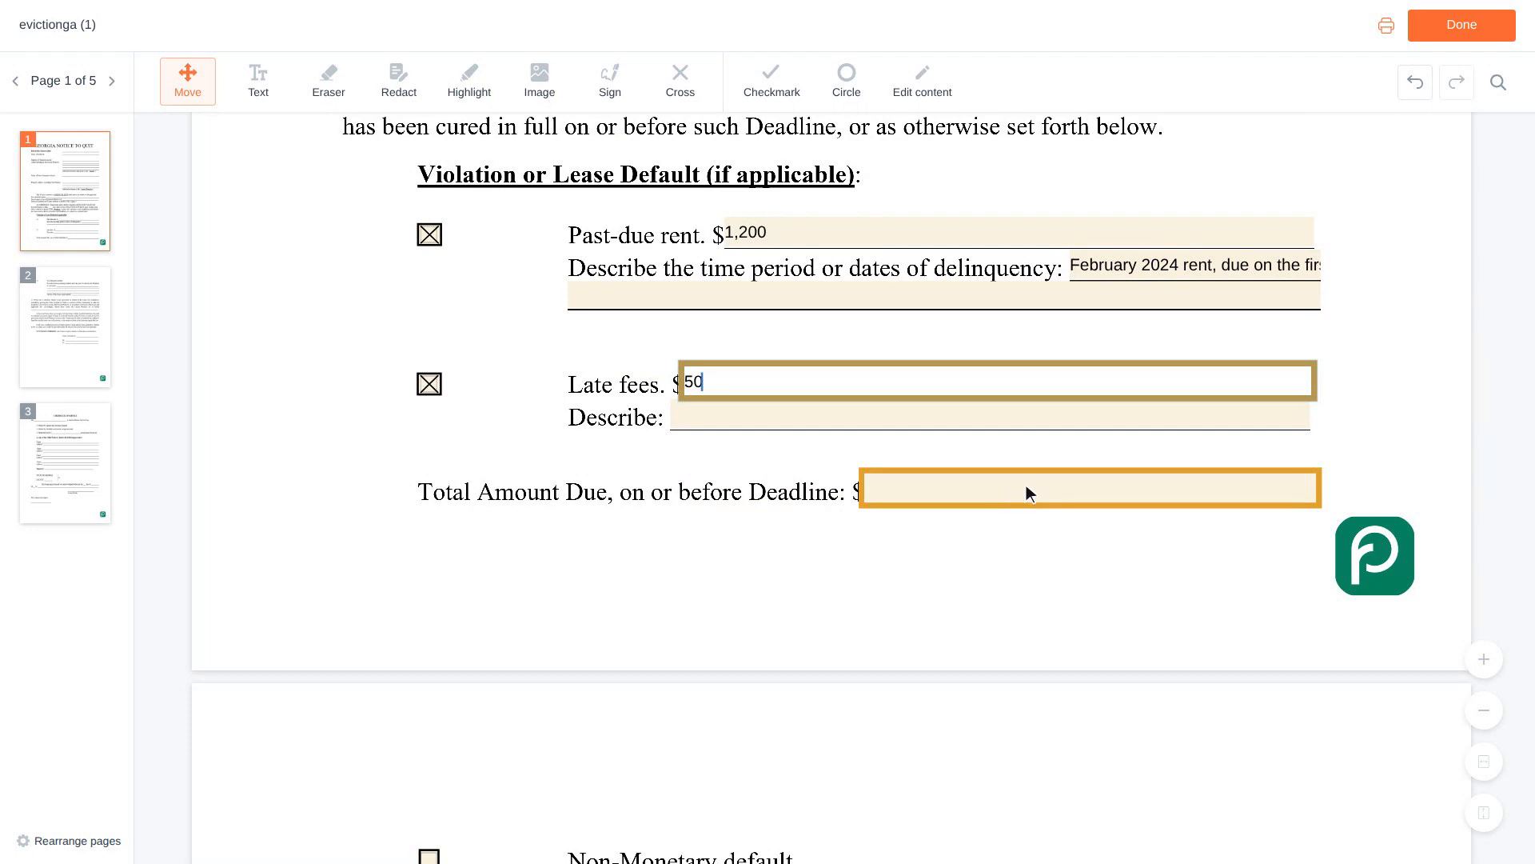
# Enter 1,250 as the Total Amount Due.
pyautogui.click(1095, 490)
pyautogui.write('1,250')
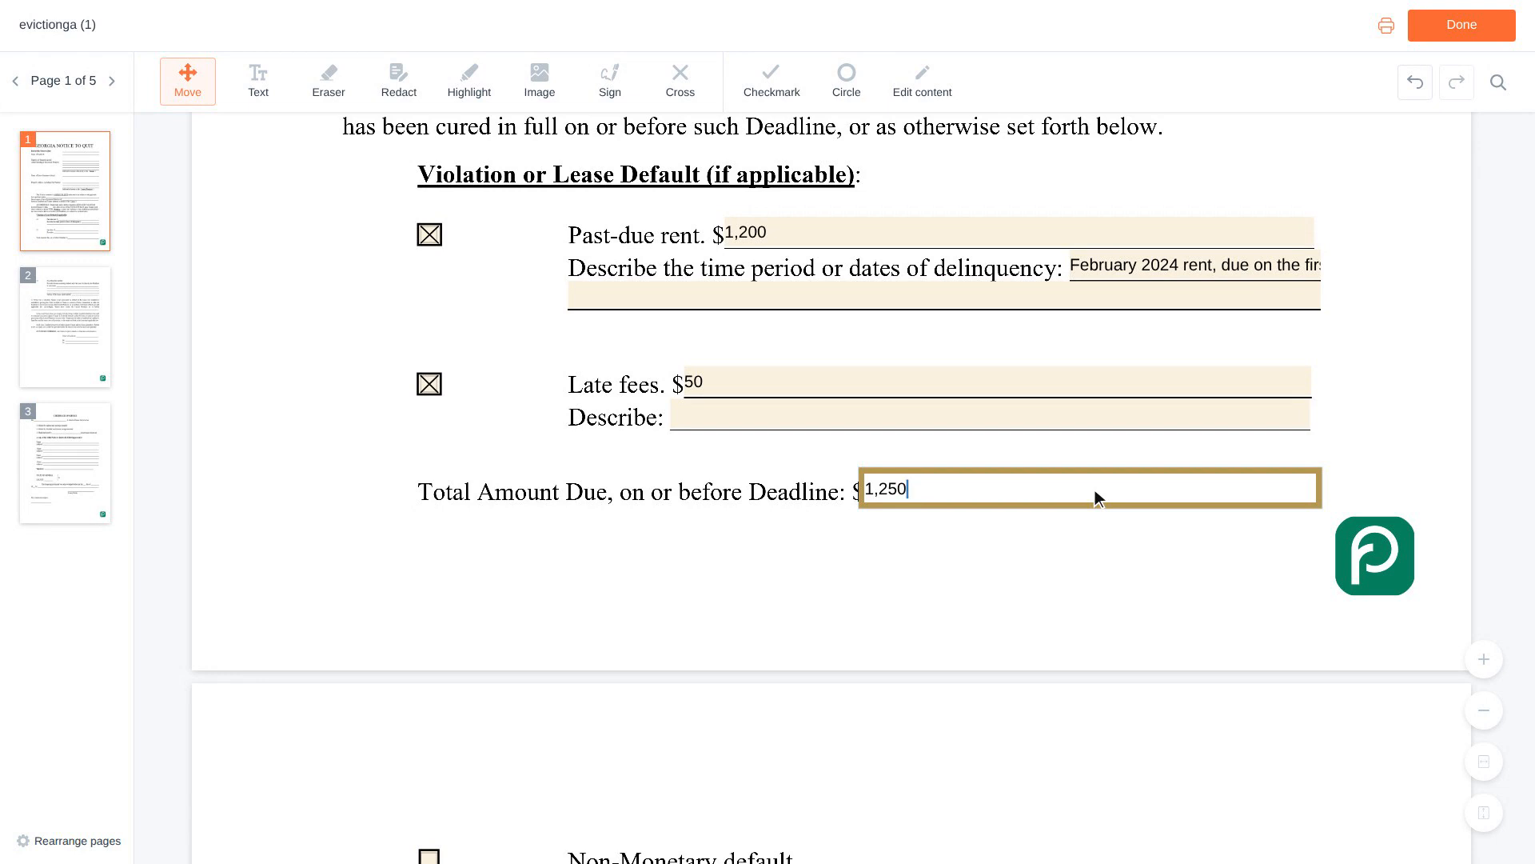
pyautogui.press('Tab')
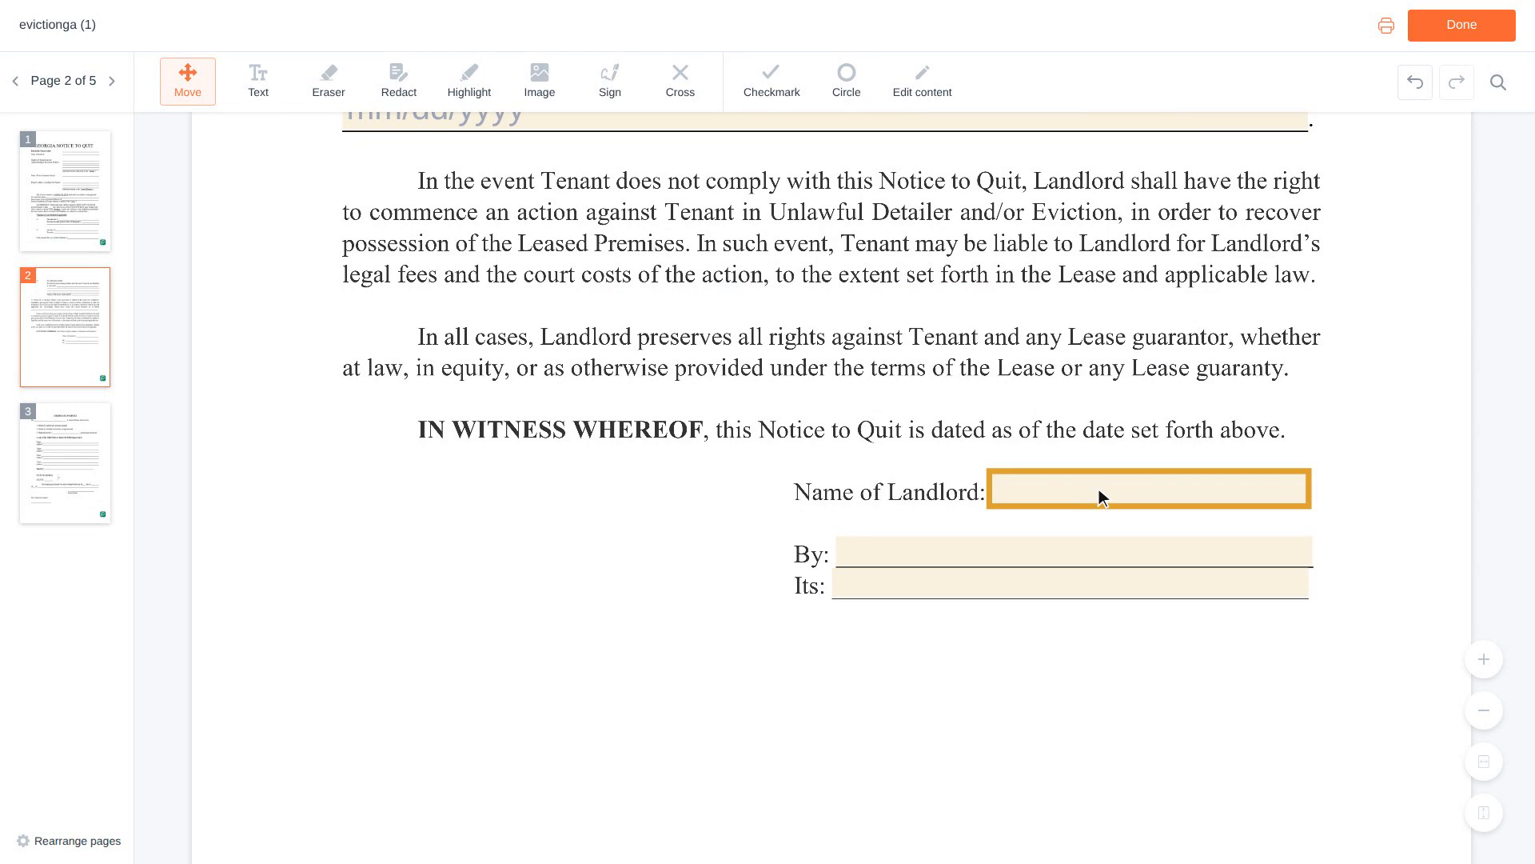
# Enter the landlord's full name in Name of Landlord and By, with Owner as the title.
pyautogui.click(1154, 491)
pyautogui.press('Tab')
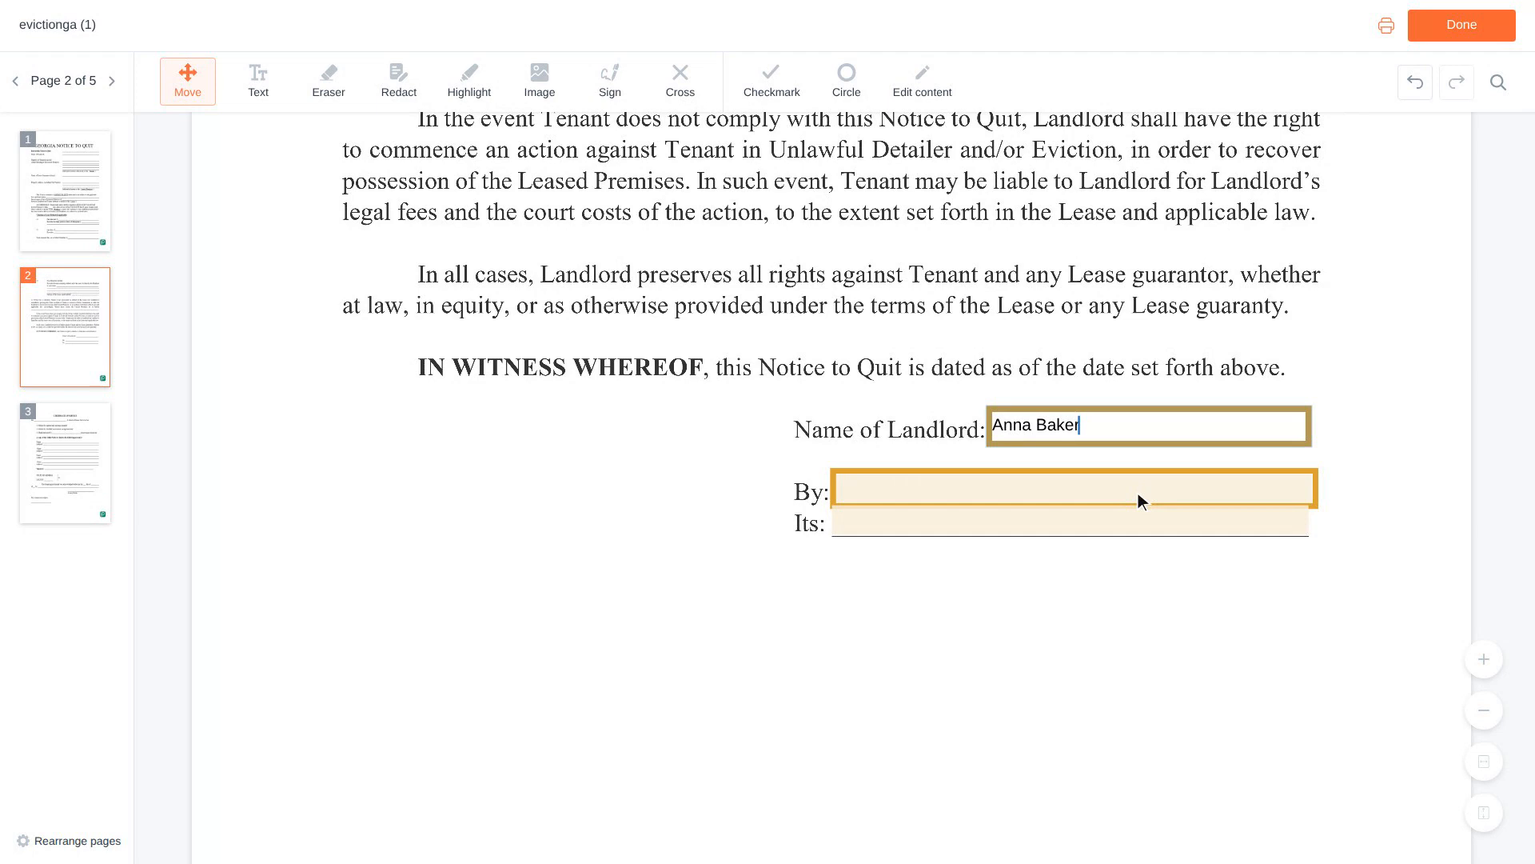
pyautogui.click(1079, 489)
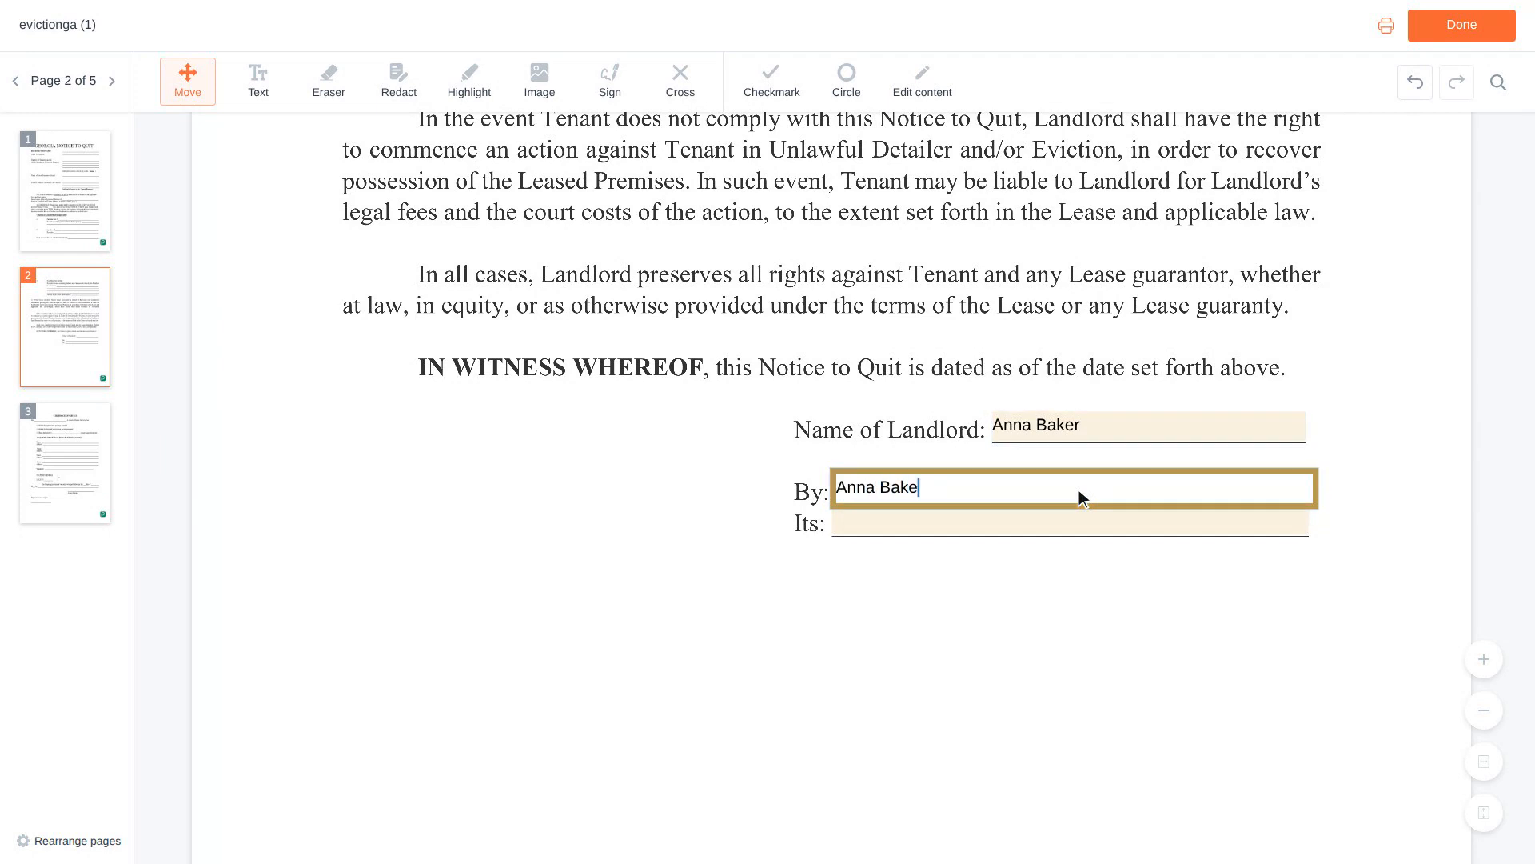
pyautogui.press('Tab')
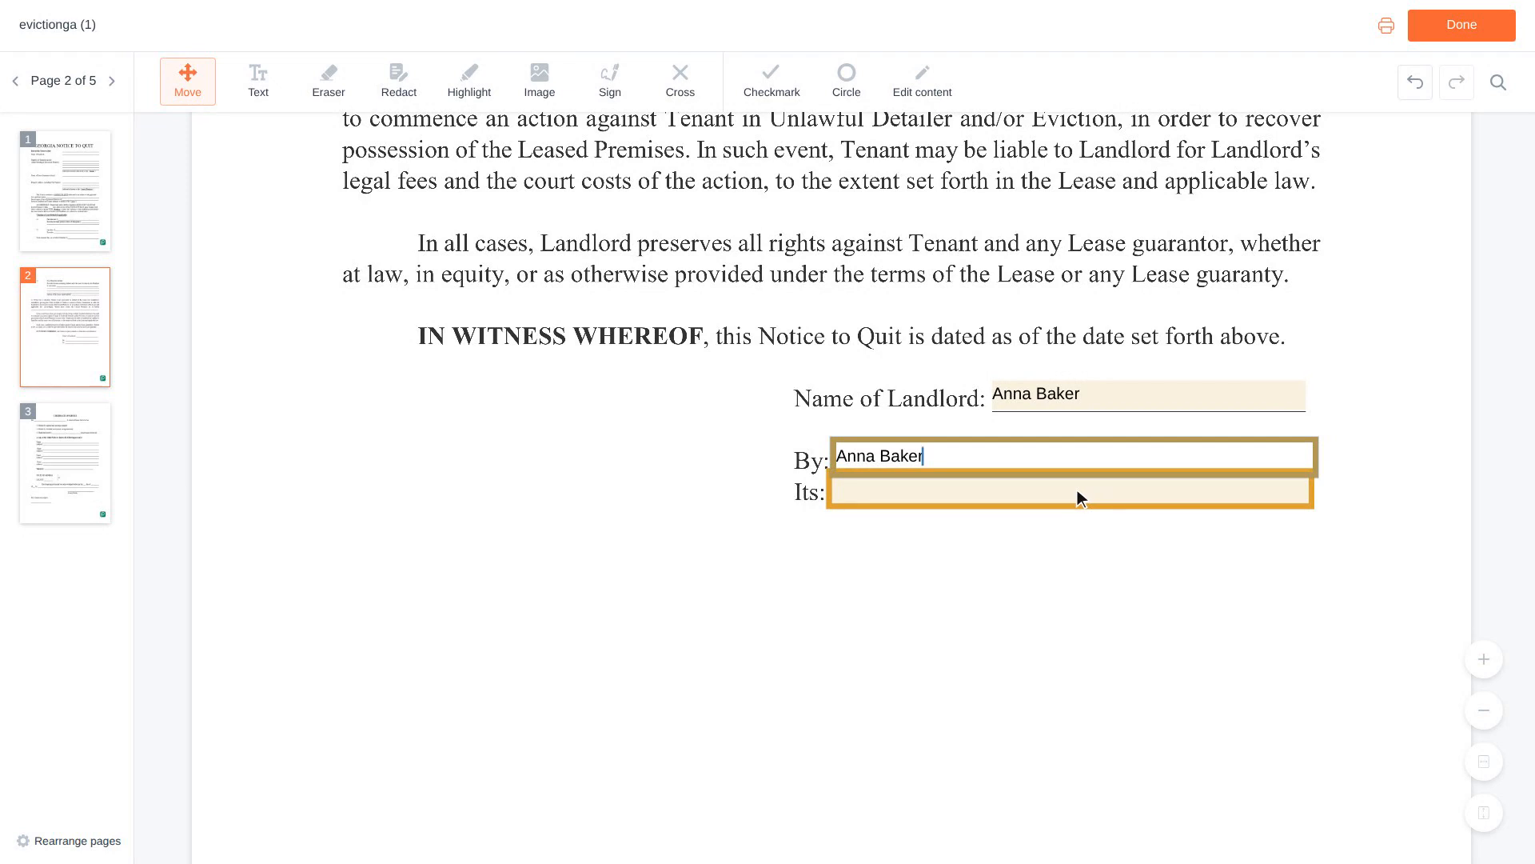
pyautogui.write('Owner')
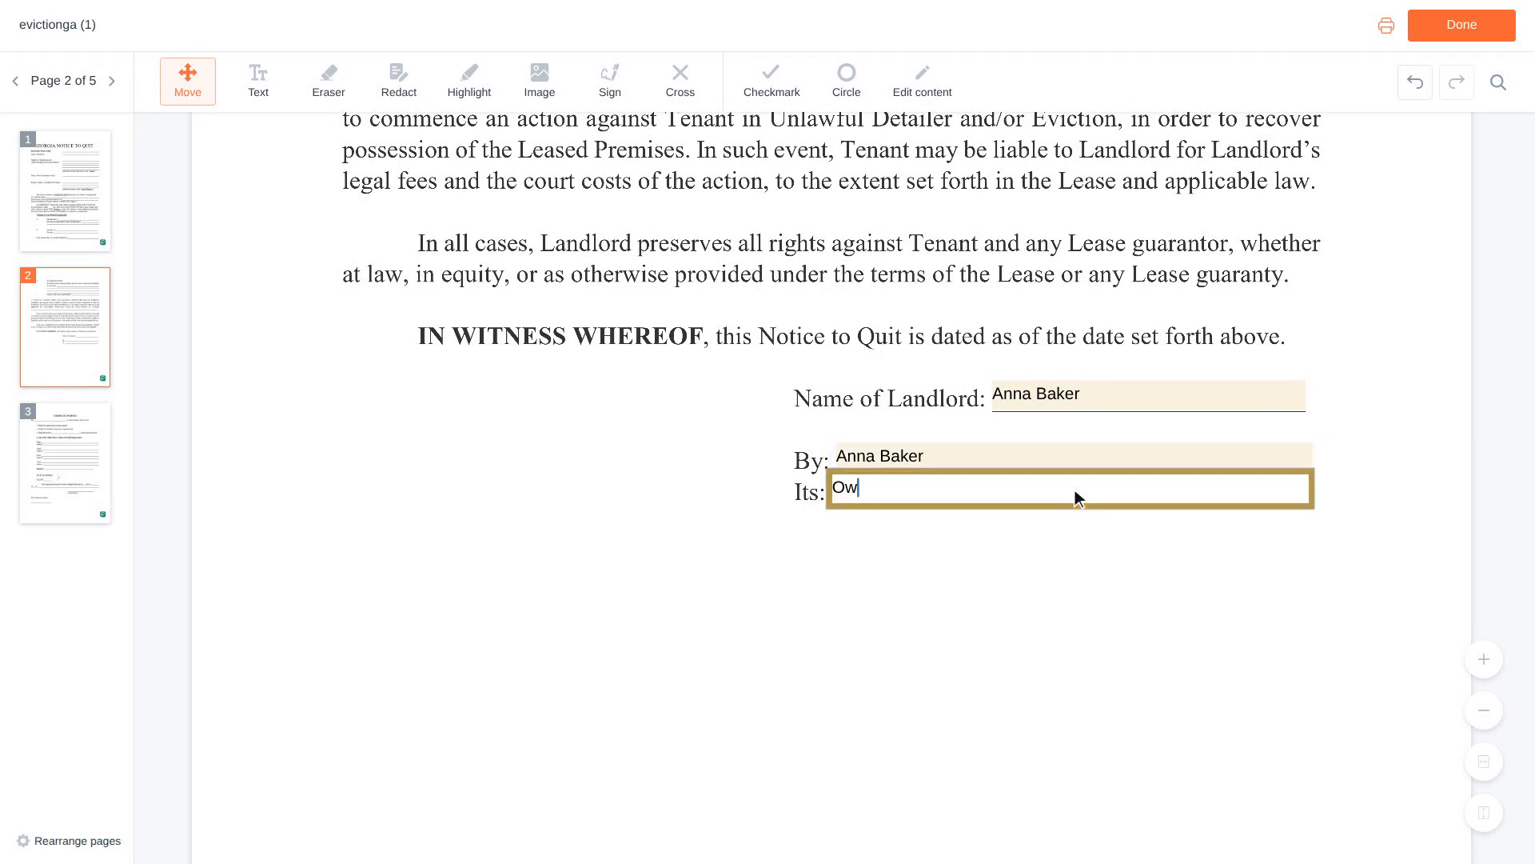